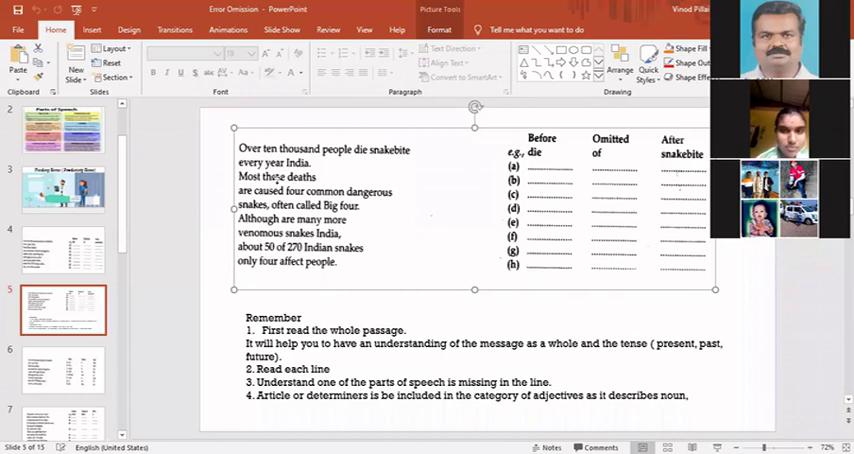
key("shift+F10")
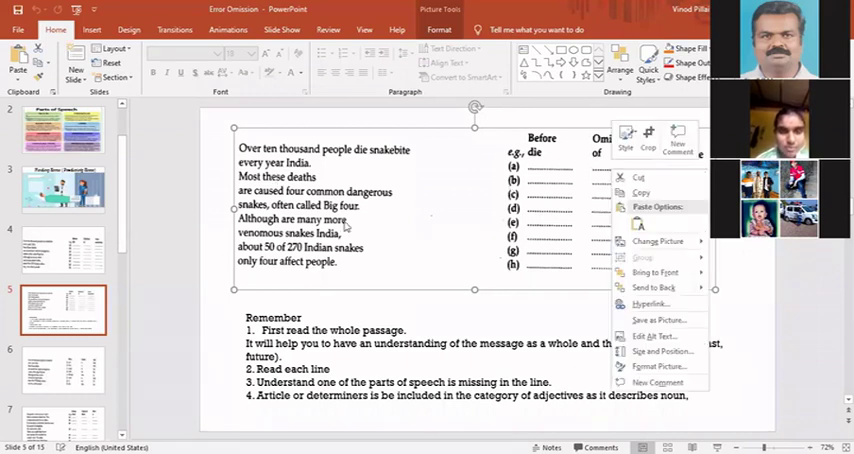
right_click(284, 183)
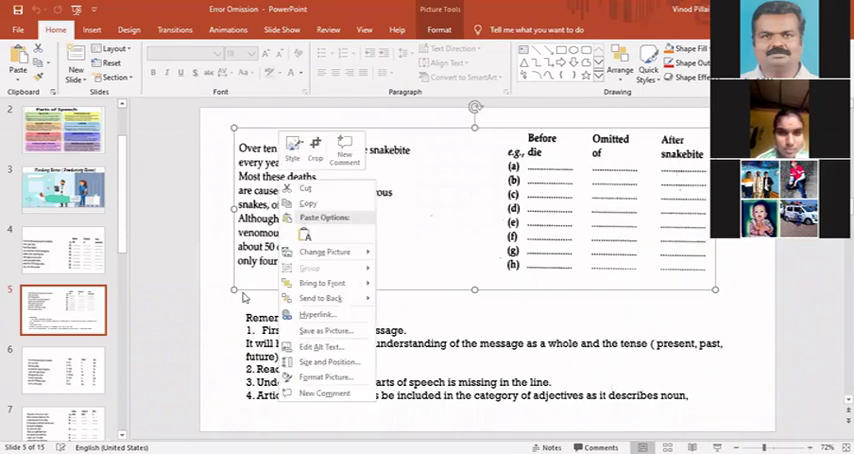
key("Escape")
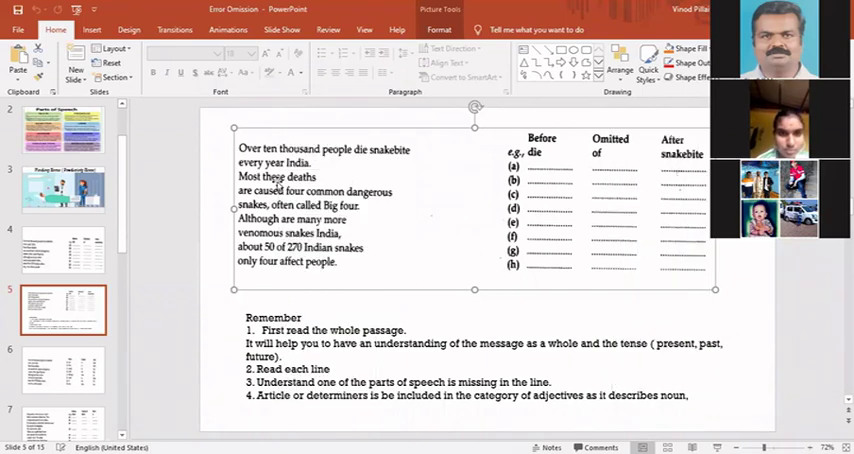